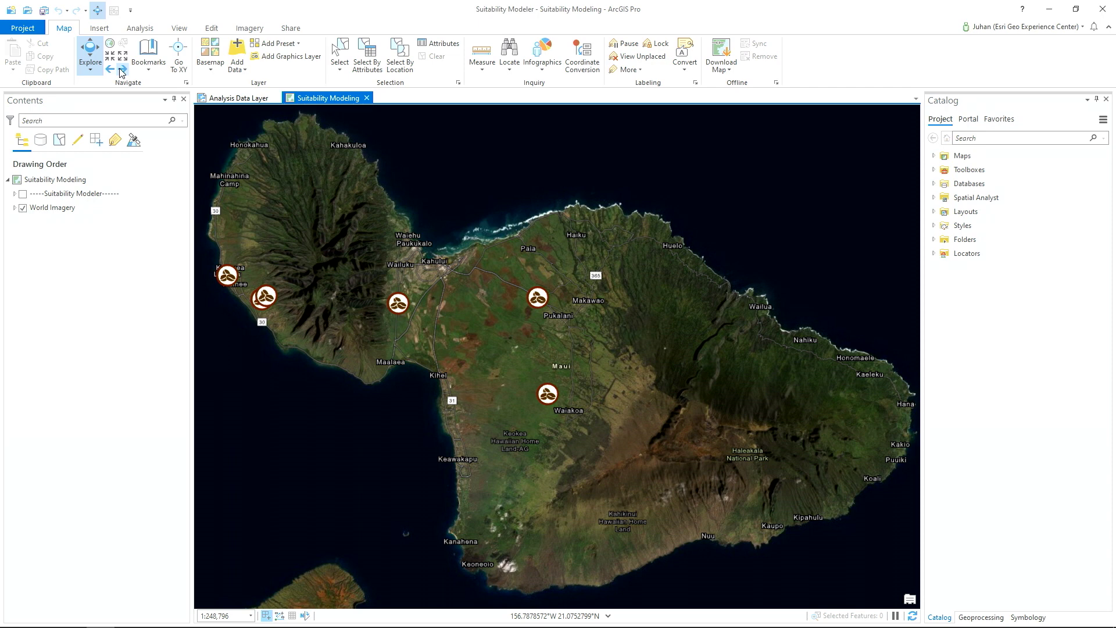
Bring up the Analysis ribbon tools over the Maui coffee-farm map
left_click(140, 28)
Start a new suitability model with all ten Suitability Modeler.gdb rasters as criteria
left_click(488, 55)
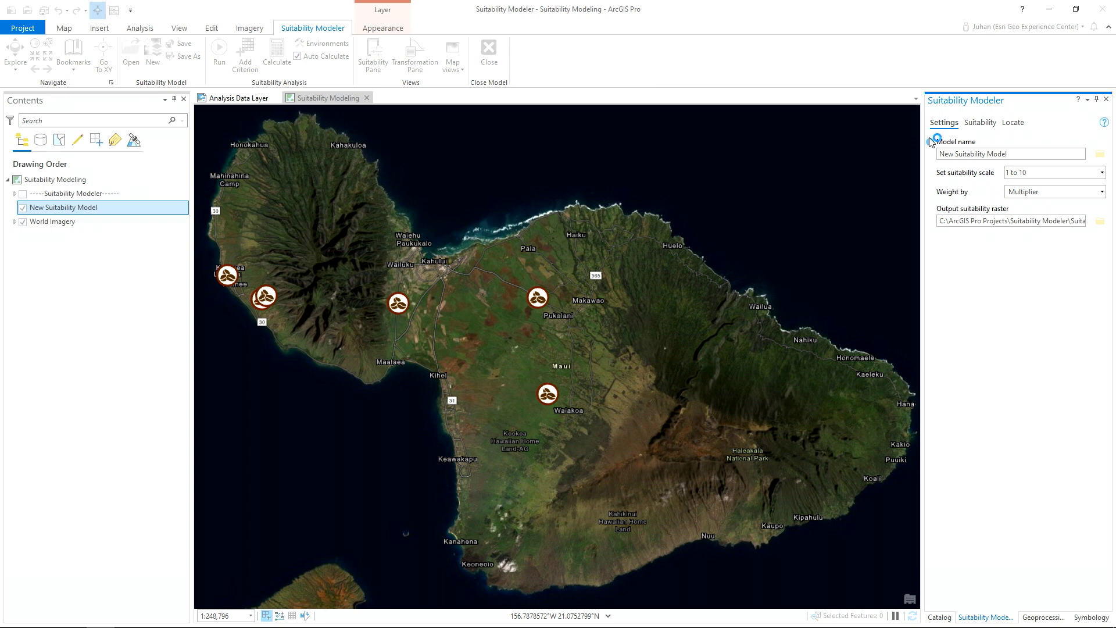
left_click(979, 122)
left_click(1005, 175)
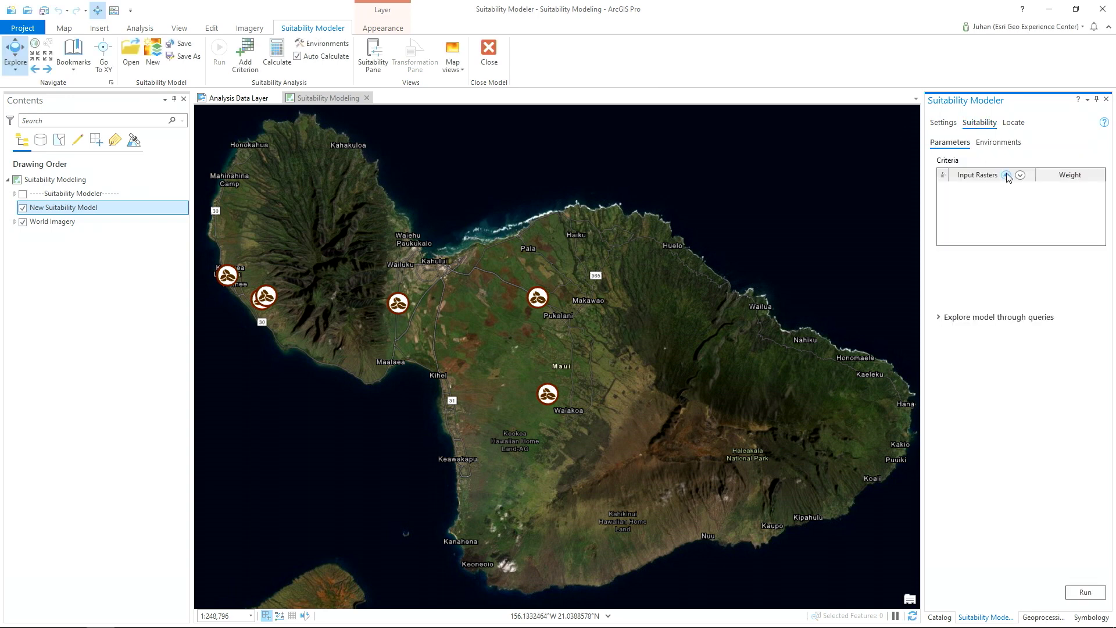
left_click(420, 283)
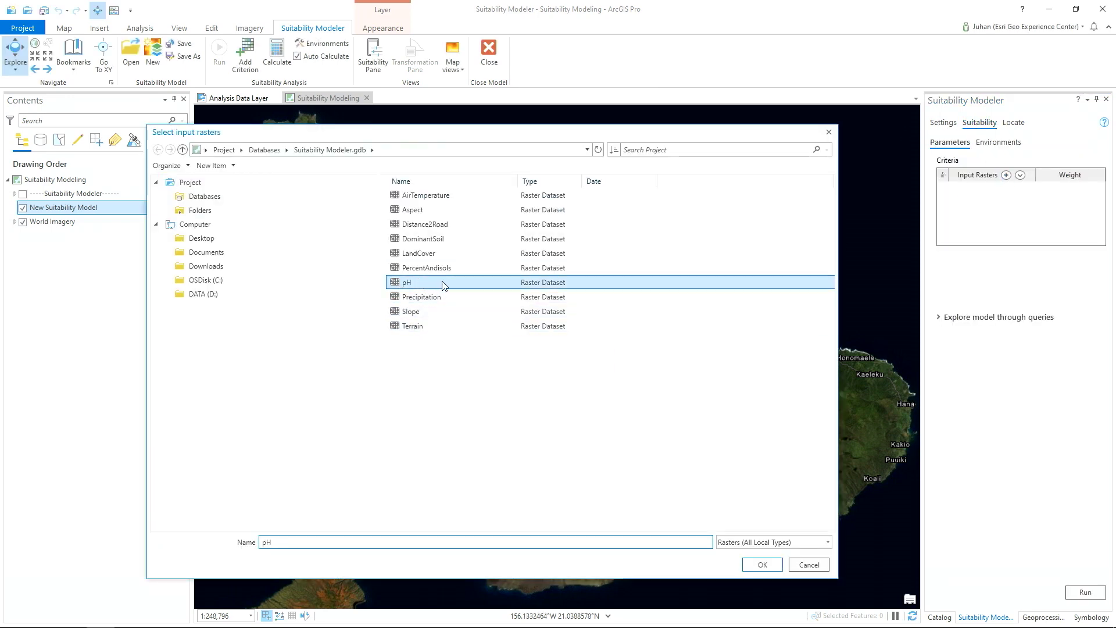
key("ctrl+a")
left_click(762, 564)
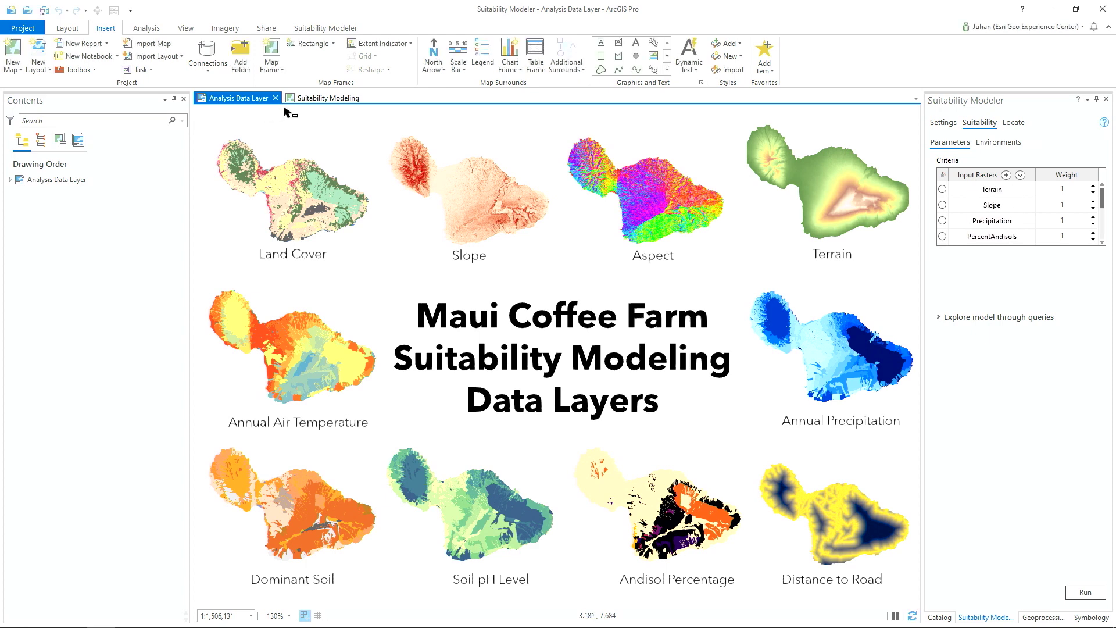
Return to the Suitability Modeling map and open the LandCover criterion's transformation
left_click(329, 99)
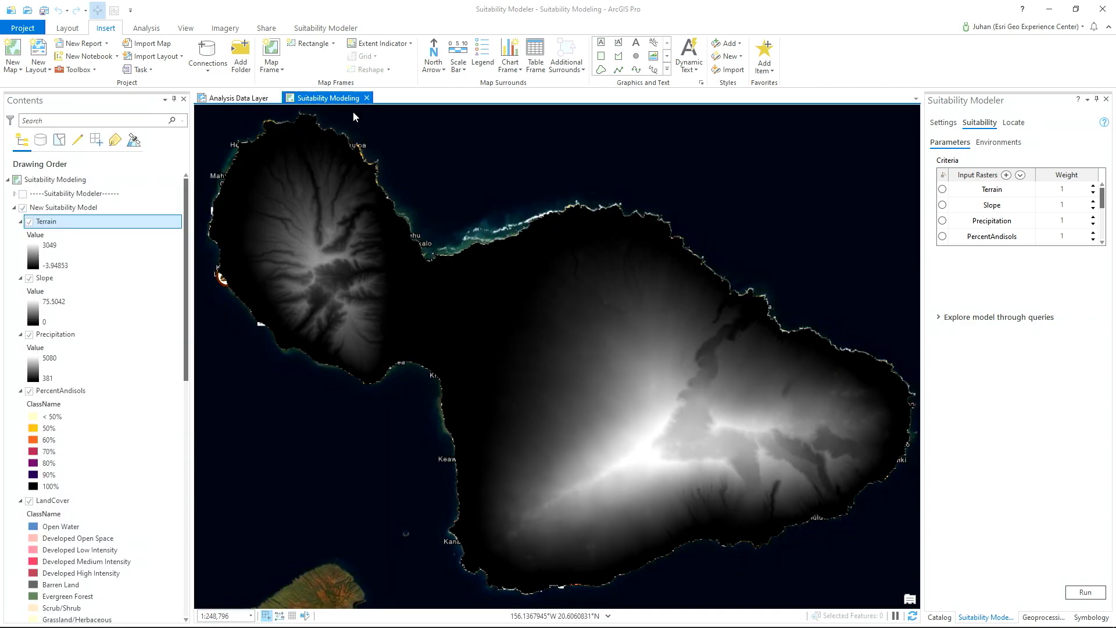
scroll(959, 198, "down", 1)
left_click(943, 206)
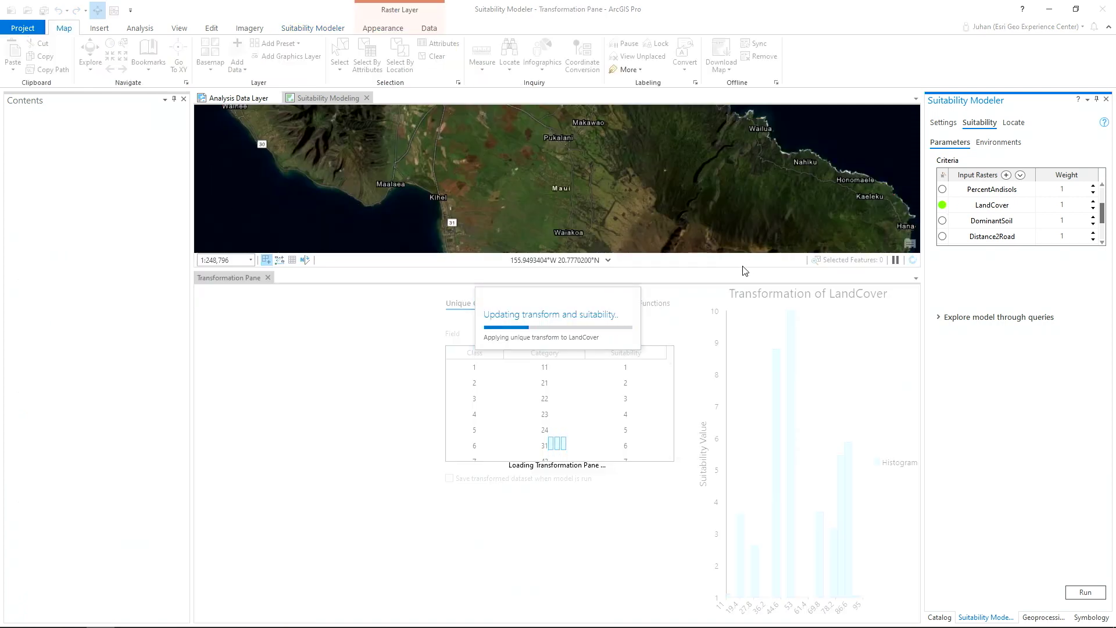
Enlarge the map, turn off Auto Calculate, and list LandCover categories by the ClassName field
left_click_drag(737, 271, 737, 378)
left_click(297, 56)
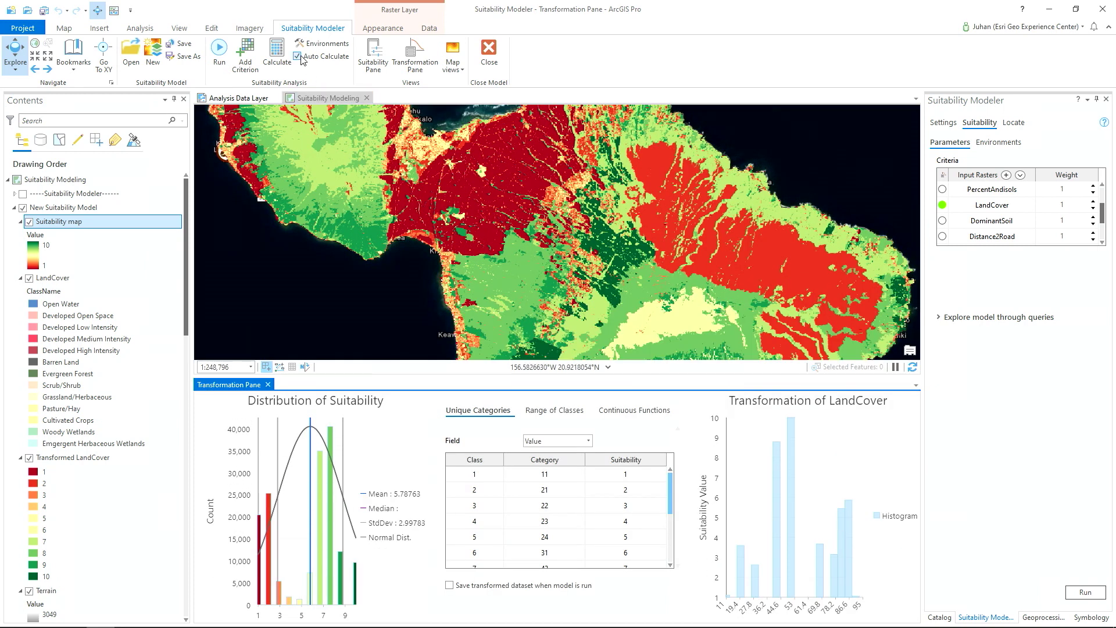
left_click(49, 69)
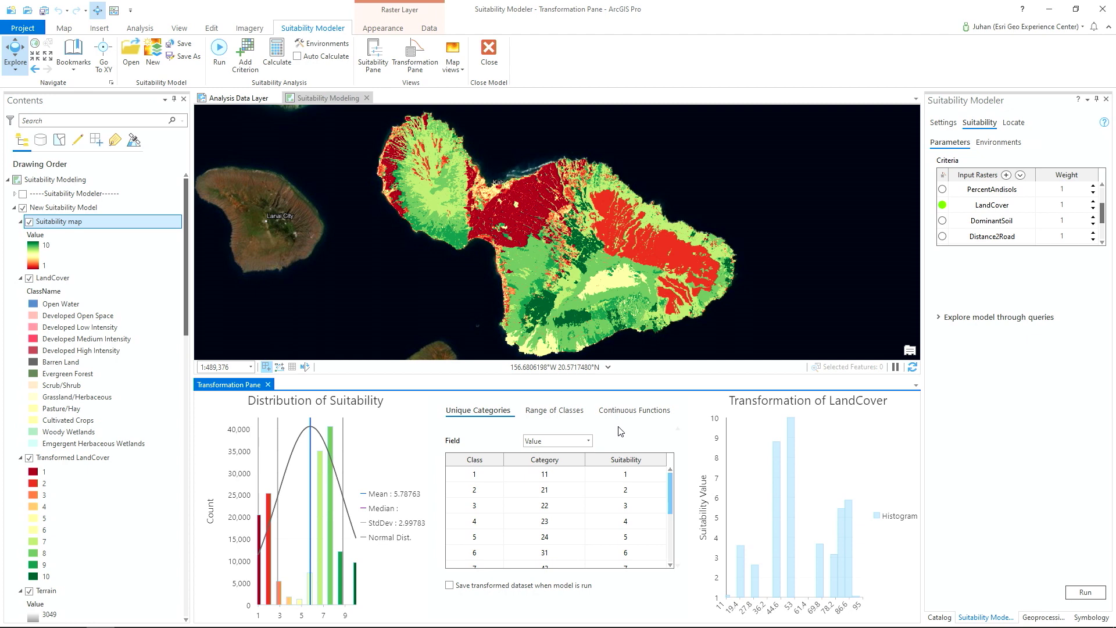
left_click(587, 442)
left_click(579, 468)
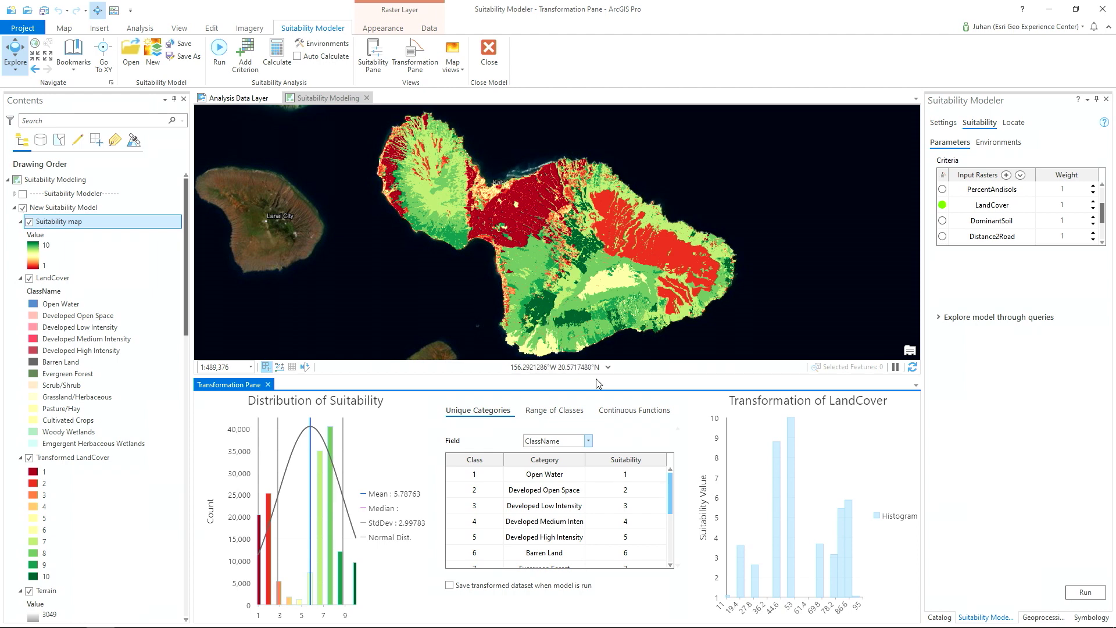
Score the four Developed LandCover classes, Open Space through High Intensity, at 1
double_click(649, 491)
type("1")
key("Return")
type("1")
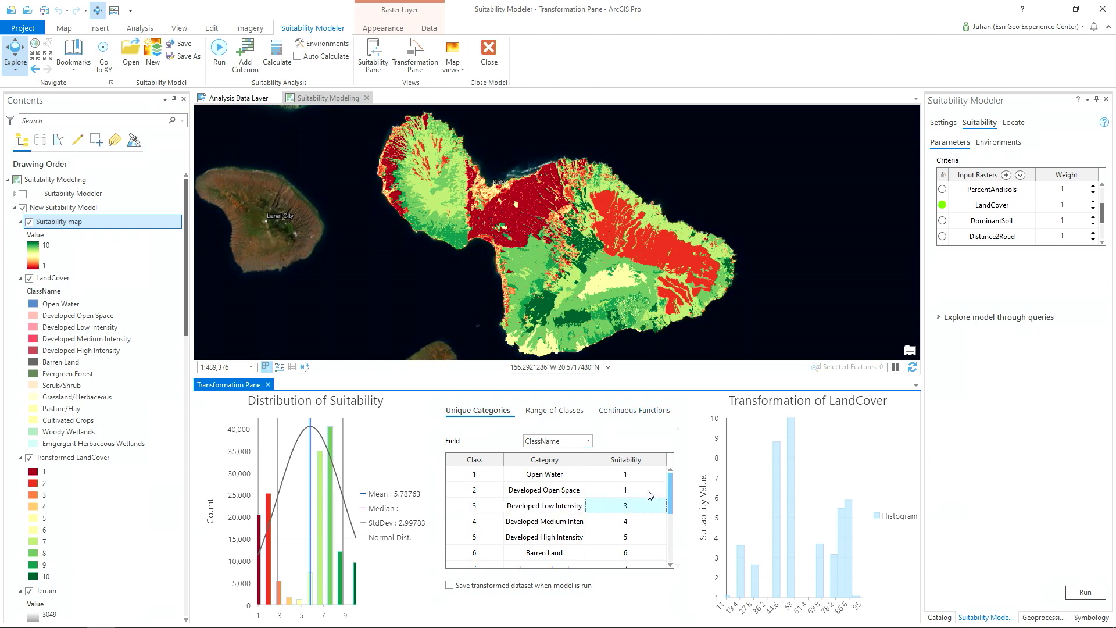
key("Return")
type("1")
key("Return")
type("1")
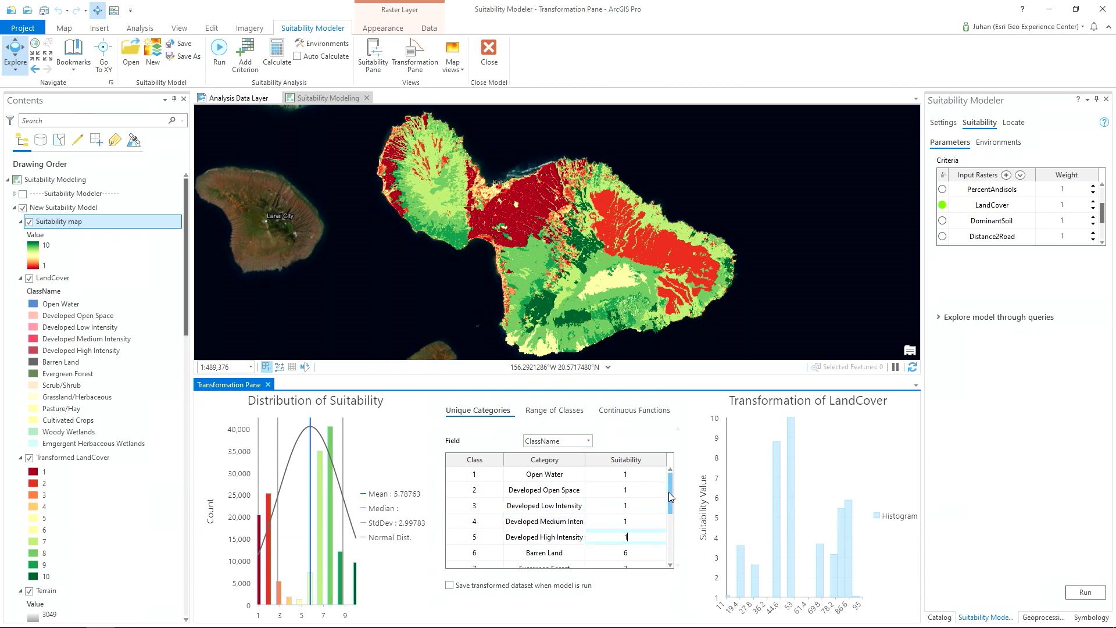
Score Cultivated Crops at 10 and recalculate the suitability map
scroll(673, 497, "down", 2)
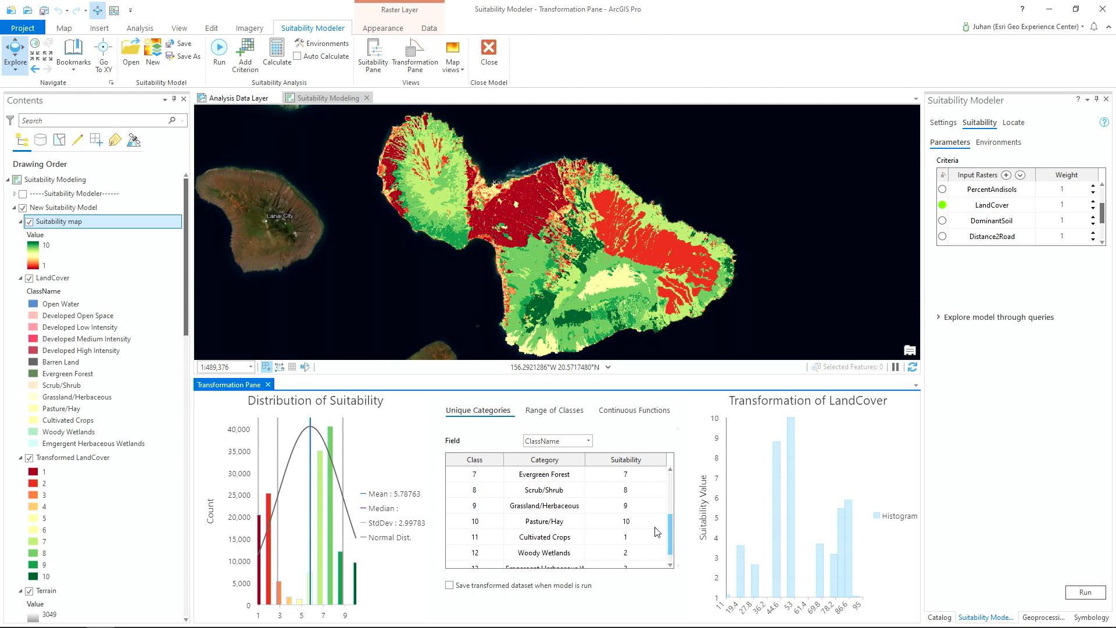
double_click(649, 538)
type("10")
key("Return")
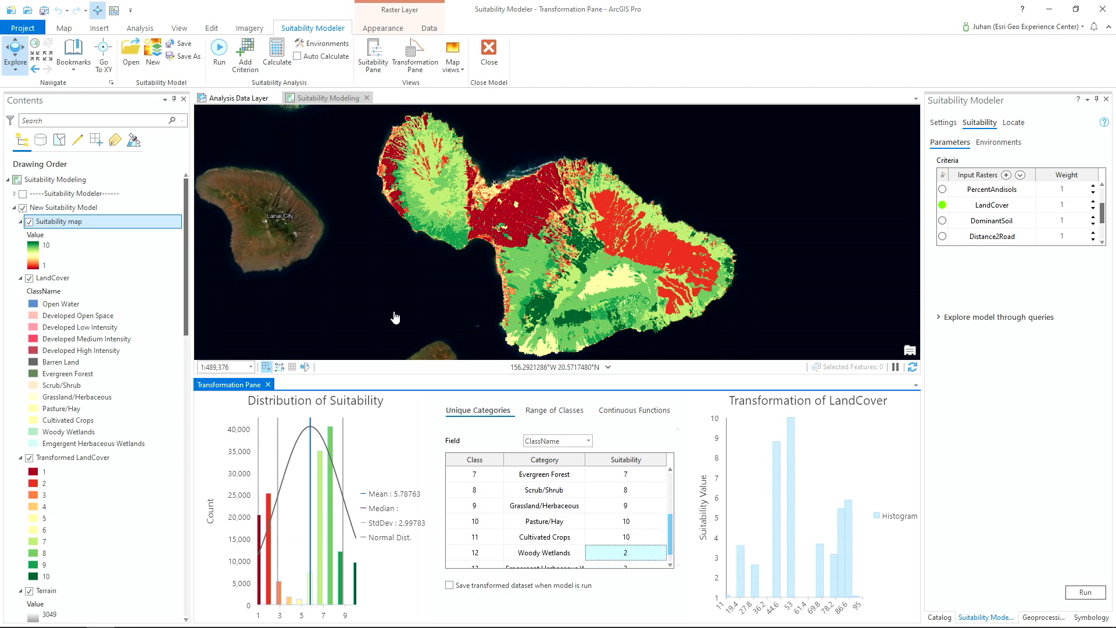
left_click(275, 60)
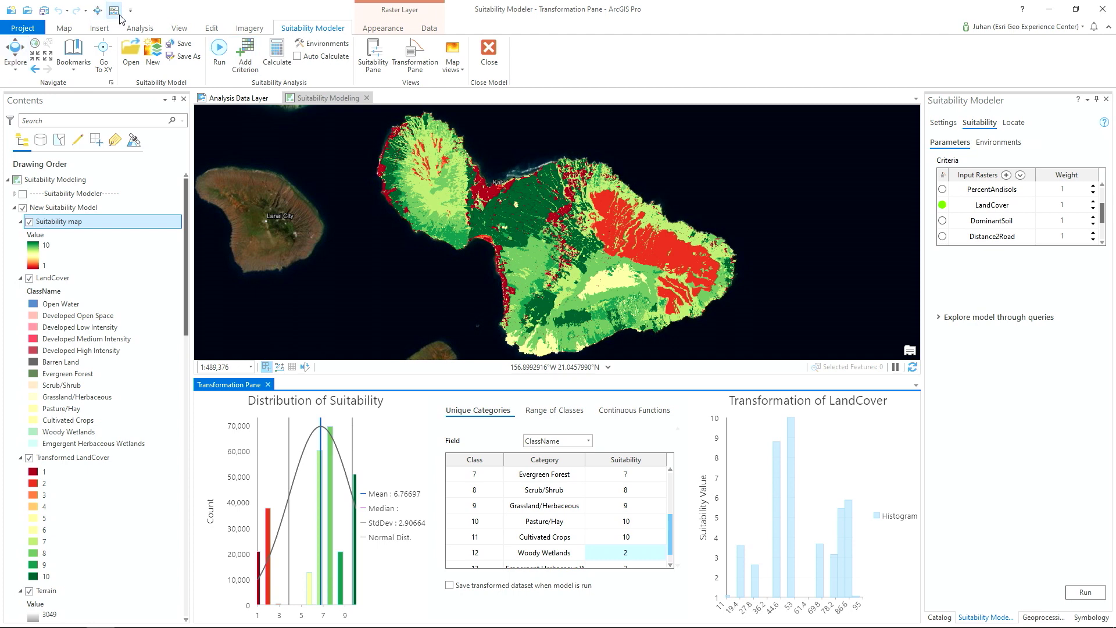
left_click(328, 98)
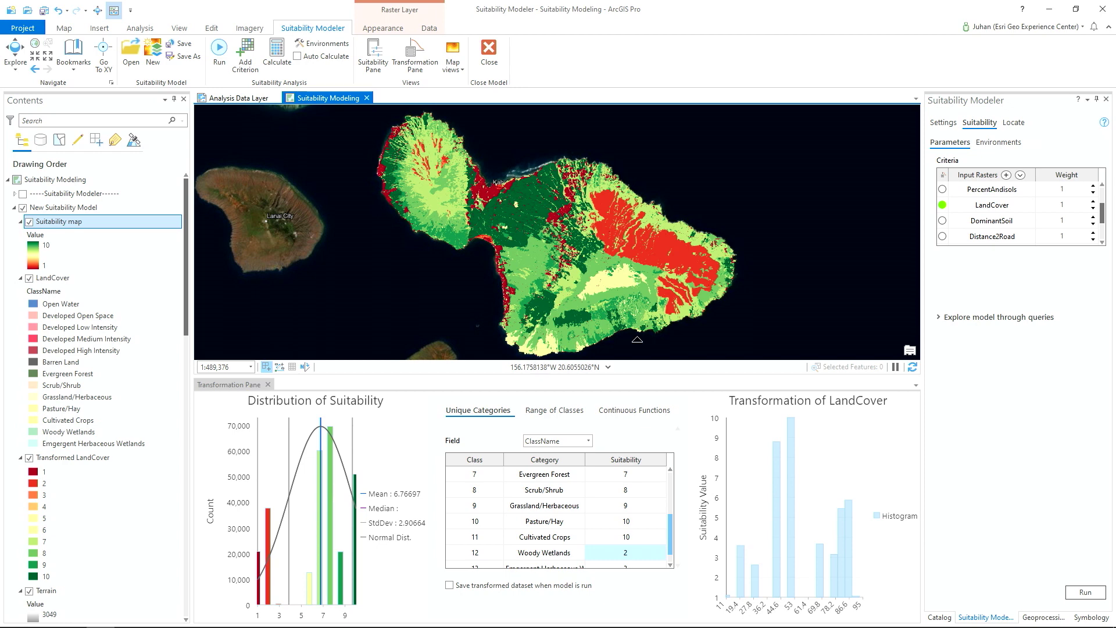
Score Barren Land at 1 and recalculate suitability, bringing the mean to 6.5369
scroll(639, 520, "up", 1)
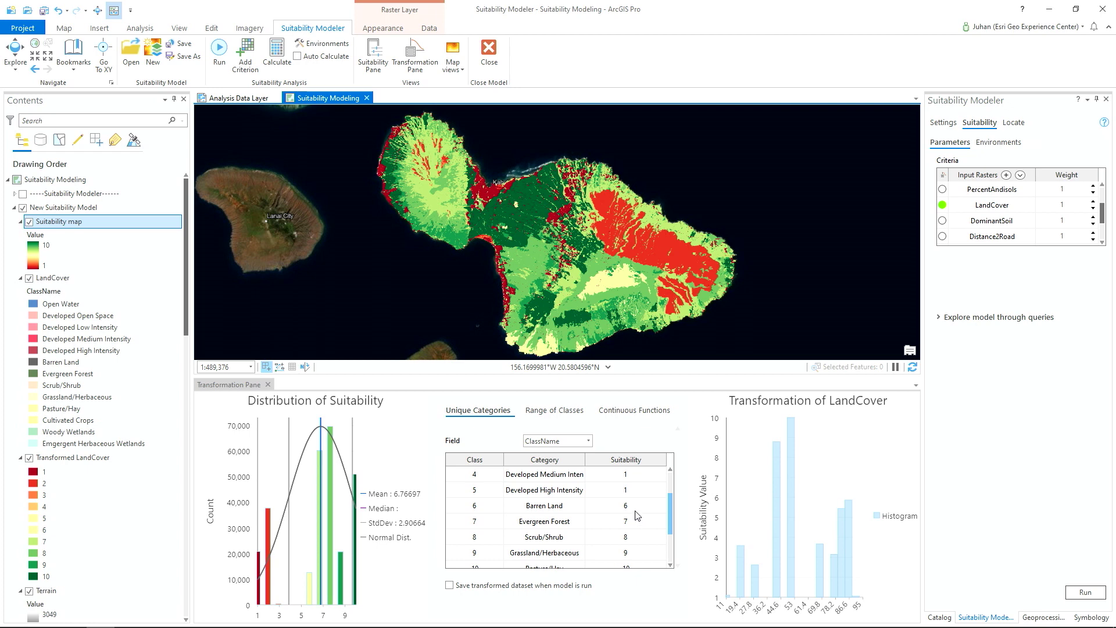
left_click(636, 510)
key("Return")
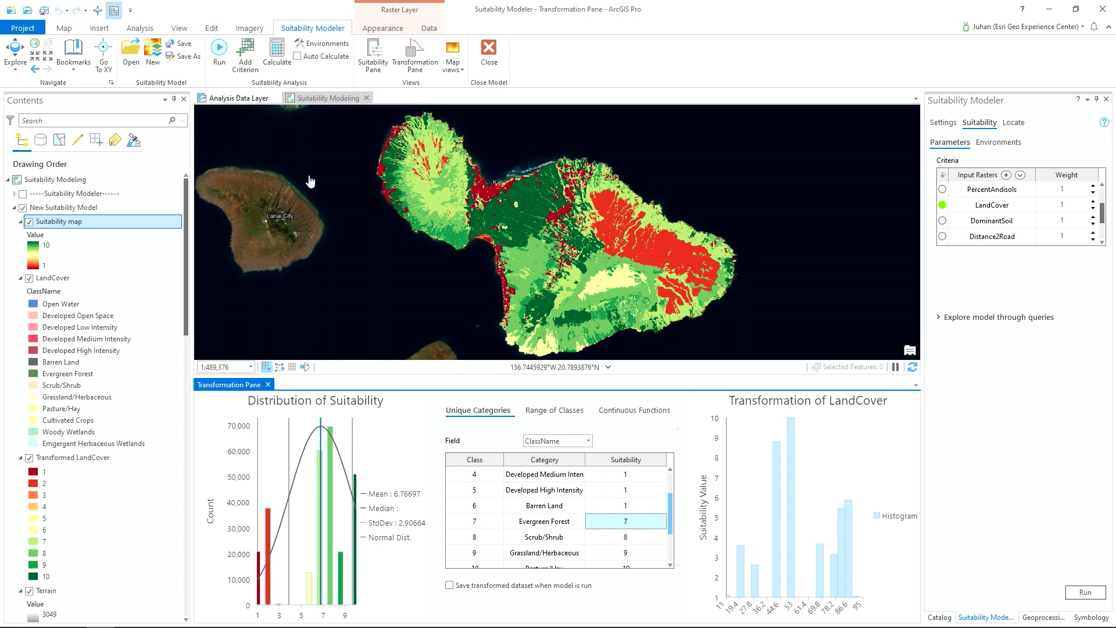
left_click(277, 61)
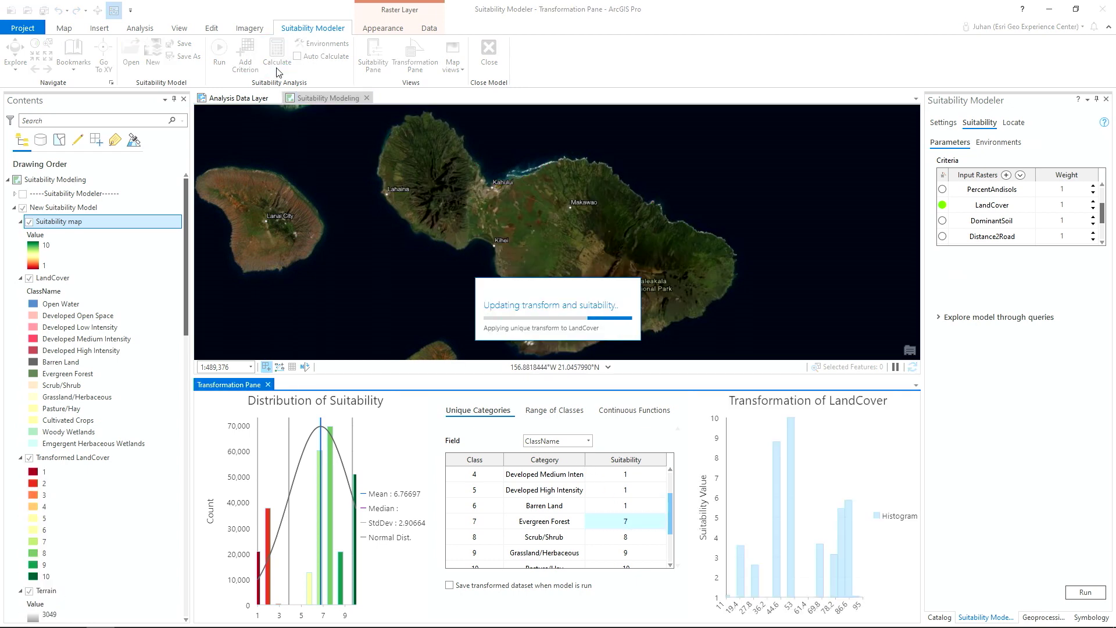
left_click(326, 97)
Show a two-map layout with the Suitability Modeling map and open the Slope transformation
left_click(455, 70)
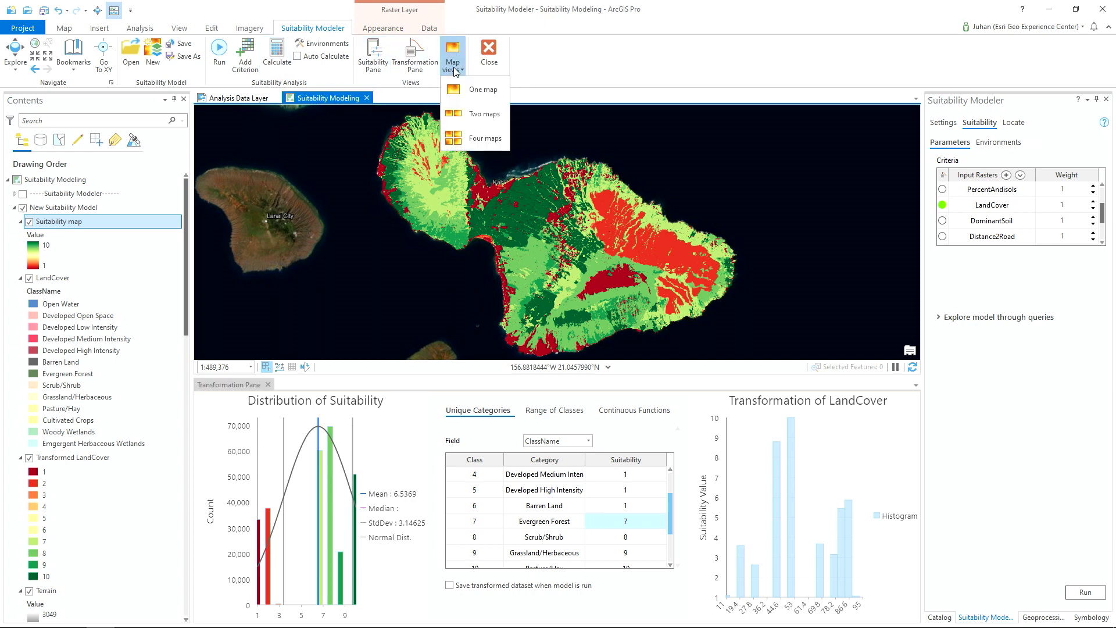
left_click(476, 113)
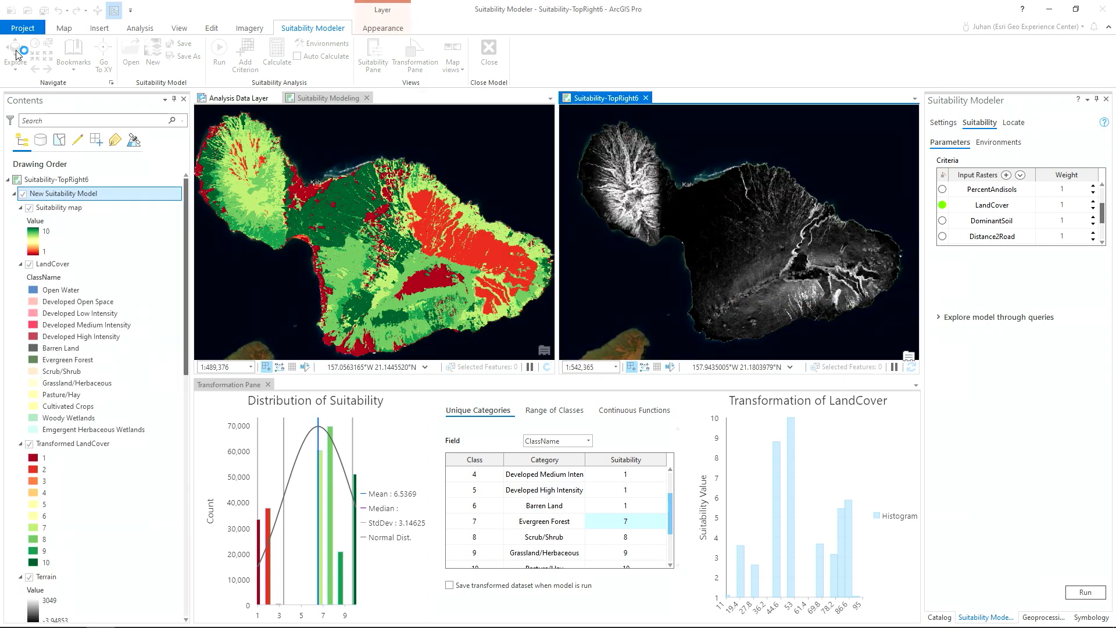
left_click(339, 99)
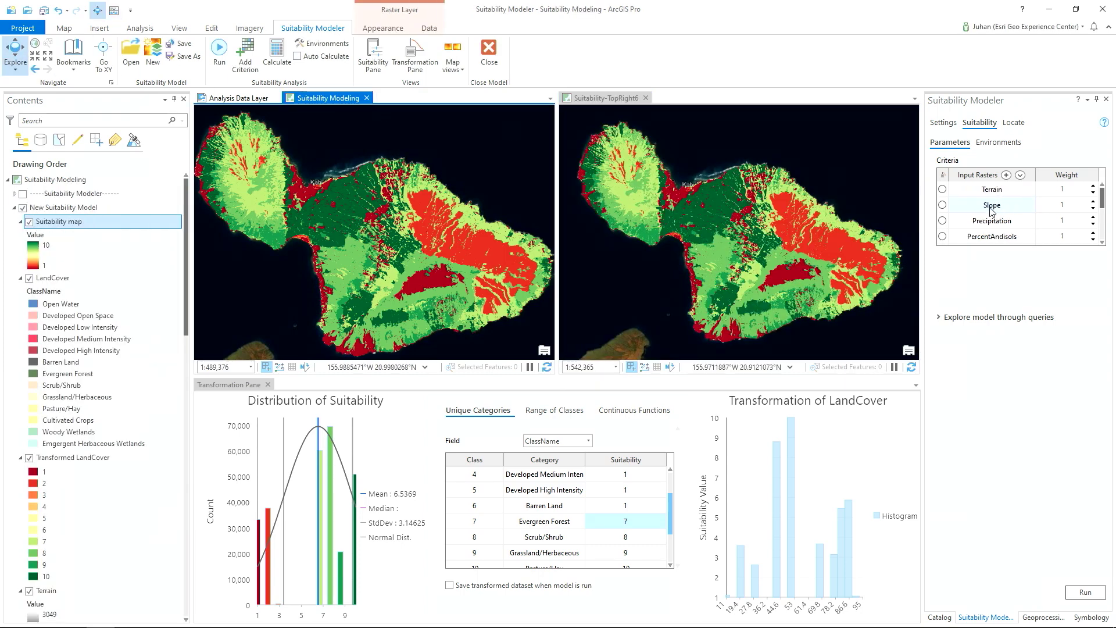
left_click(943, 205)
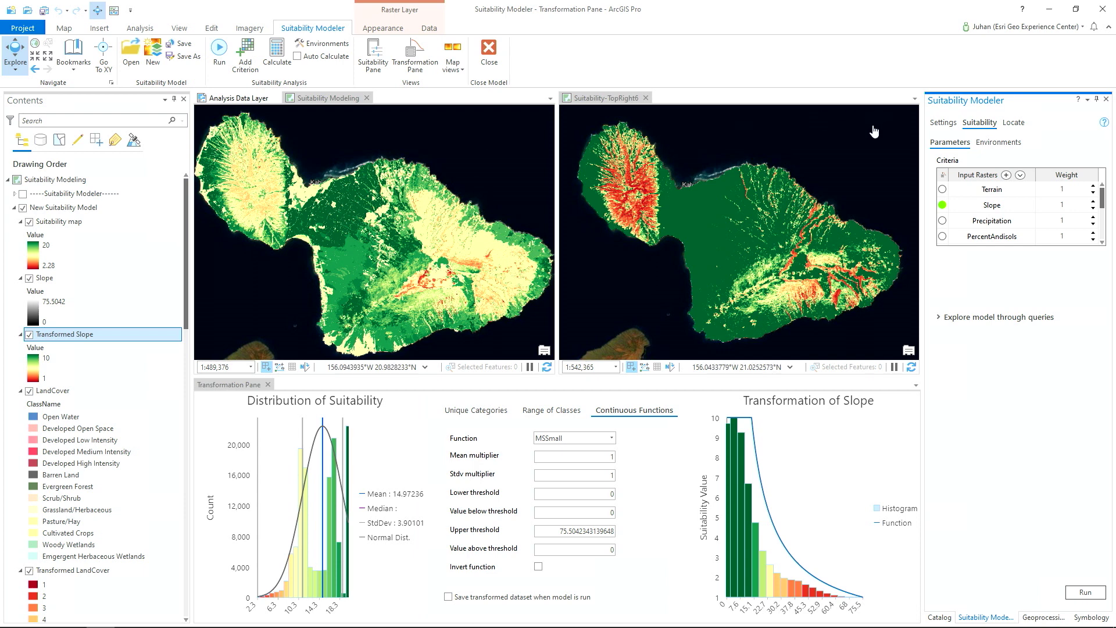
Transform Slope with an inverted Linear function, recalculate, and open the Precipitation criterion
left_click(343, 102)
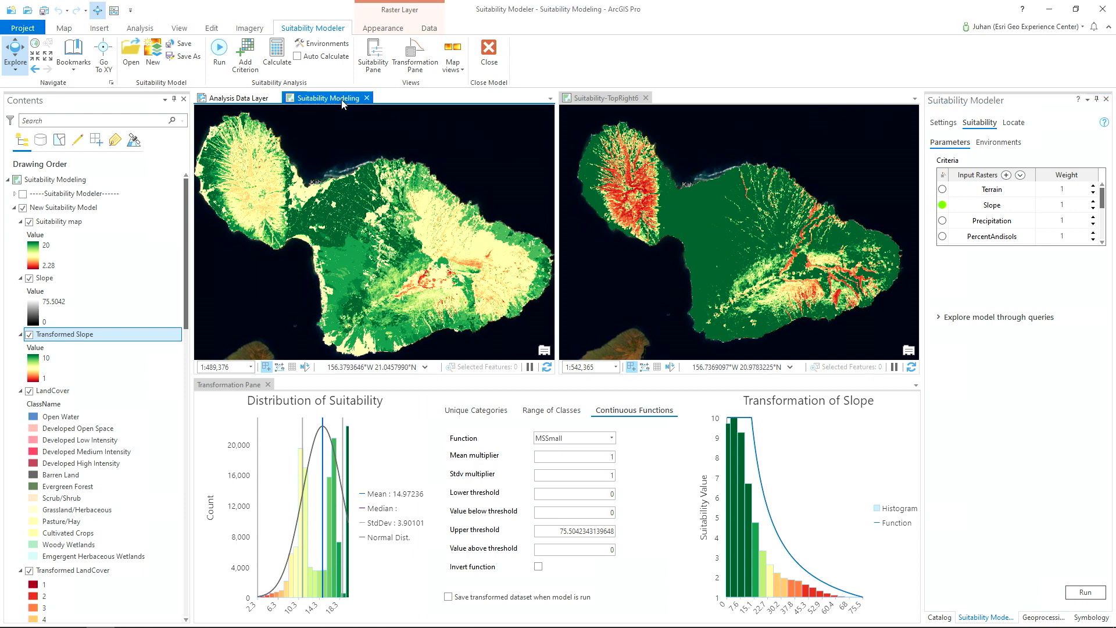
left_click(612, 438)
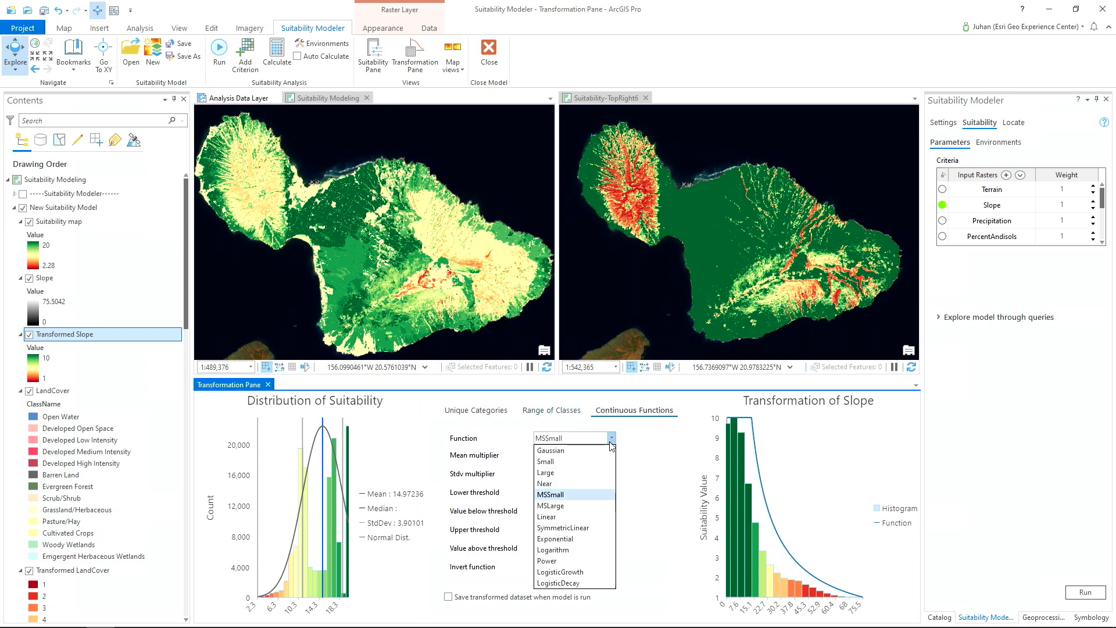
left_click(596, 518)
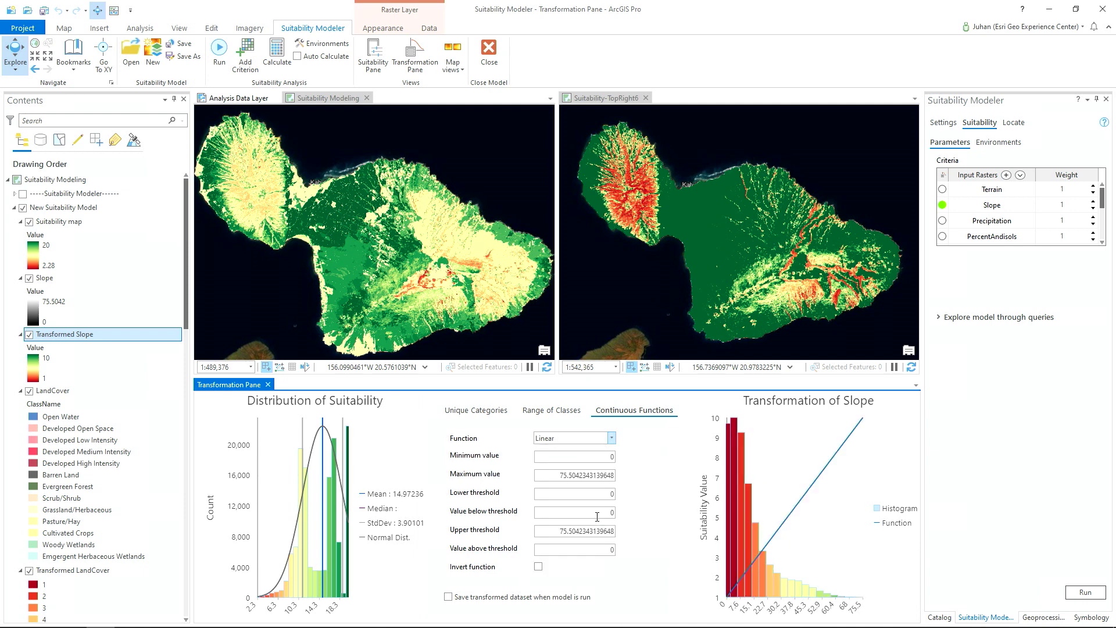
left_click(538, 566)
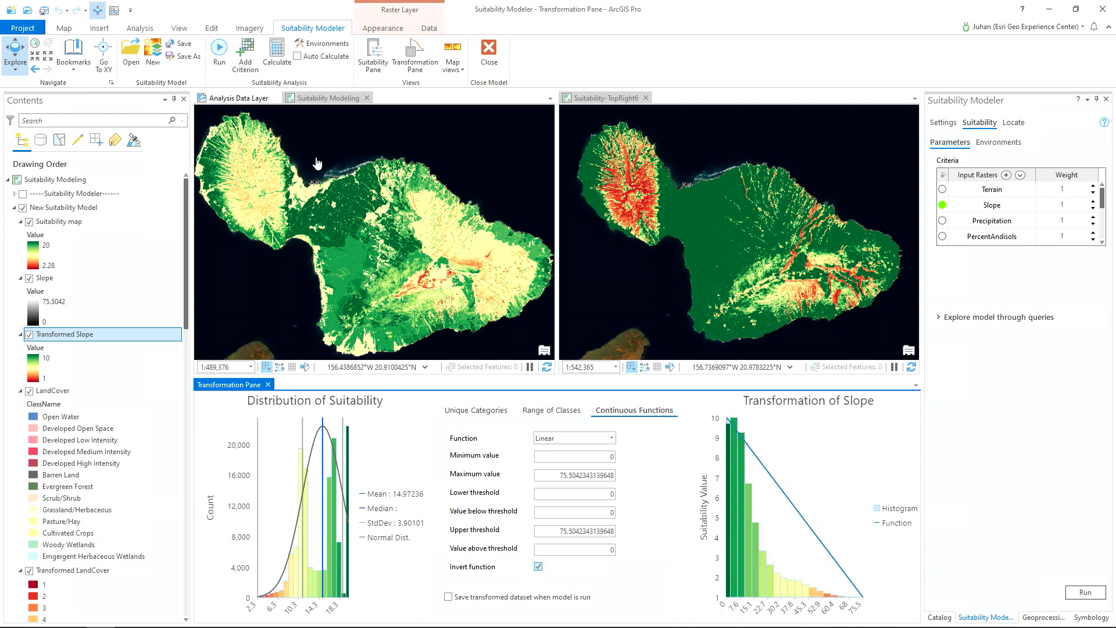
left_click(288, 60)
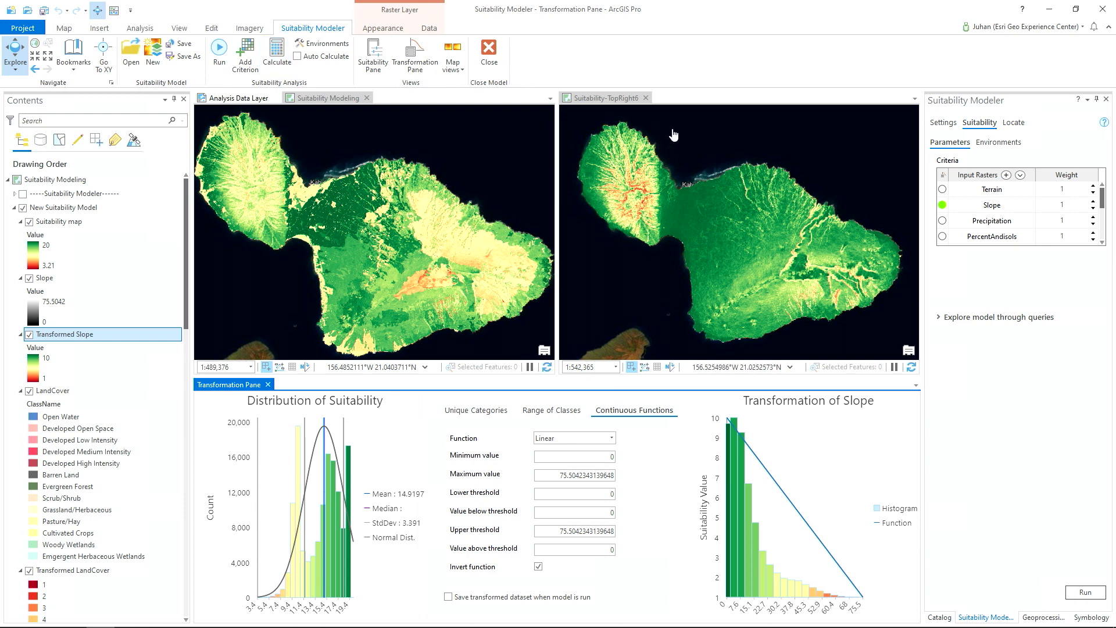
left_click(943, 224)
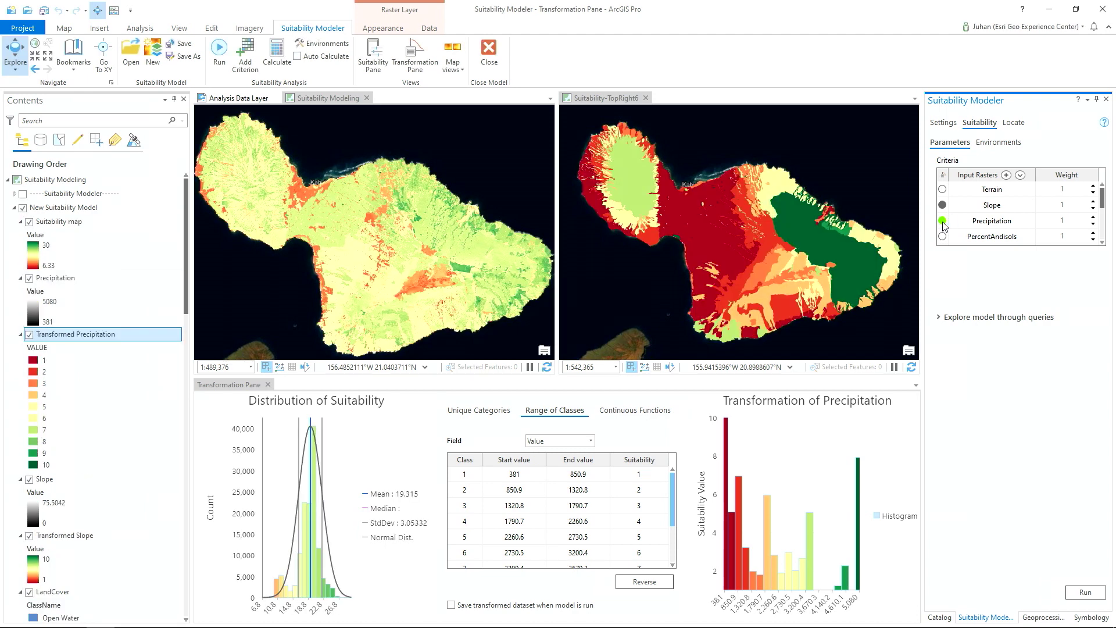
Give Precipitation a Gaussian continuous function with mid point 1200 and recalculate suitability
left_click(637, 415)
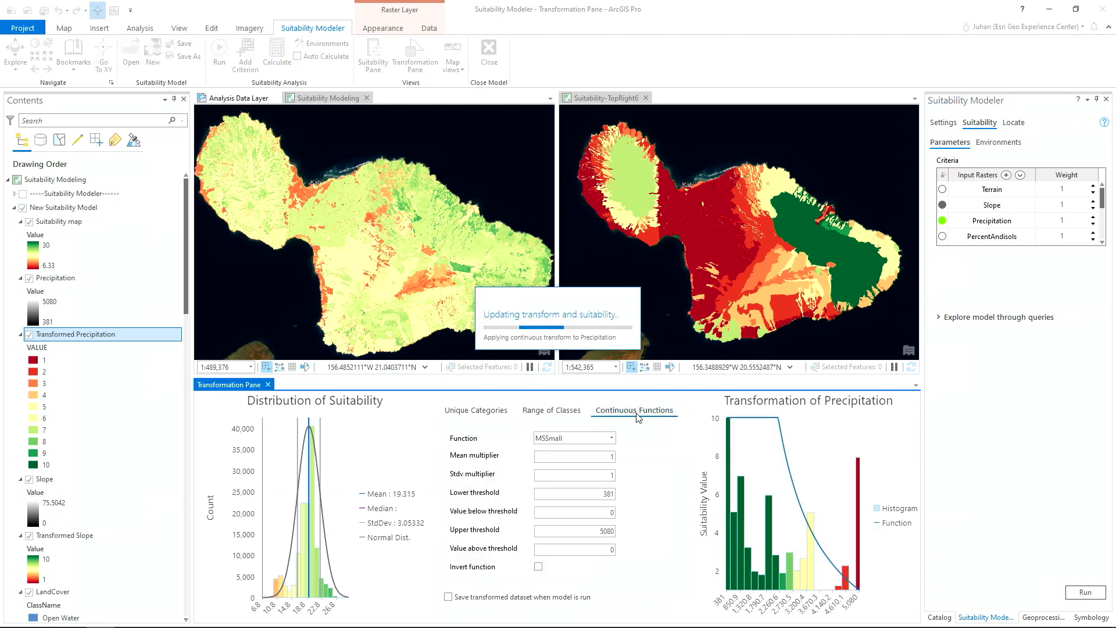
left_click(611, 438)
left_click(596, 451)
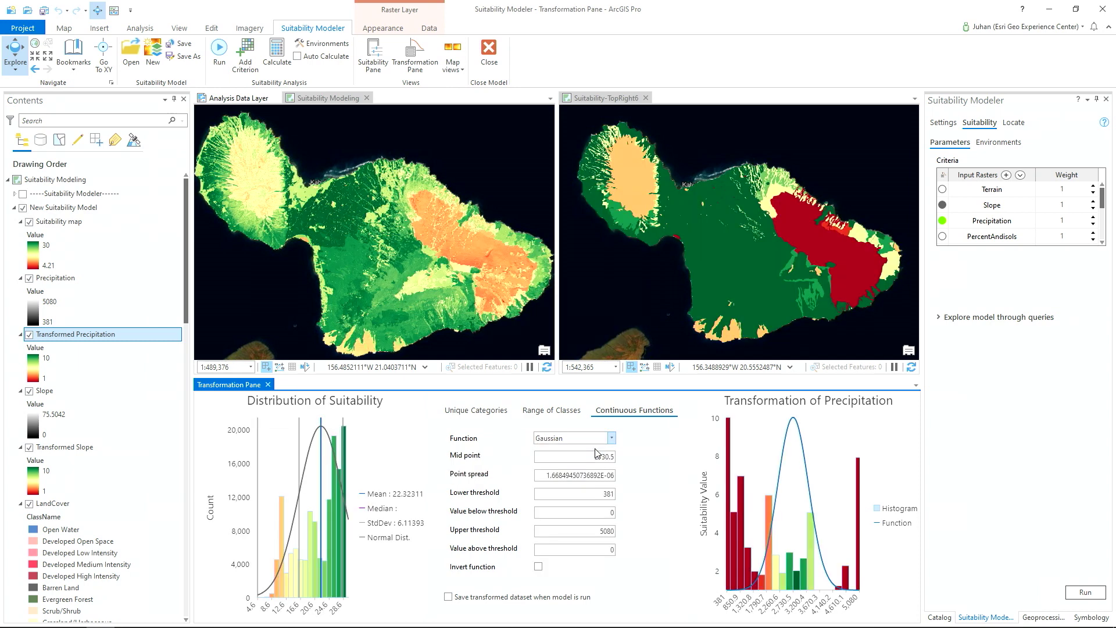
double_click(592, 454)
type("1200")
left_click(278, 57)
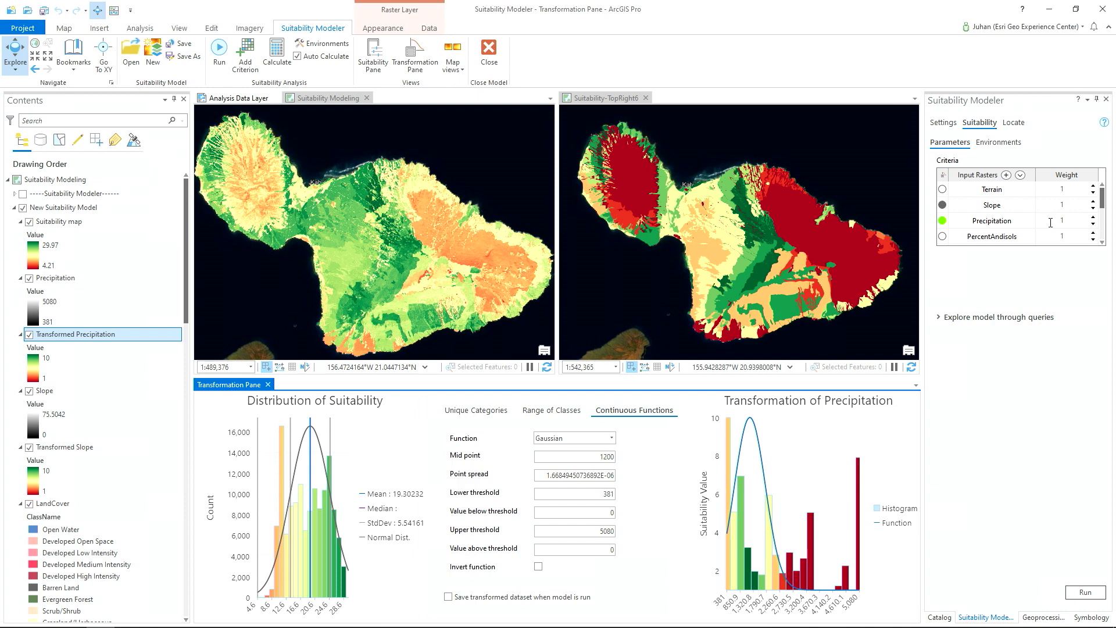
Change the Precipitation criterion weight from 1 to 3
left_click(1060, 221)
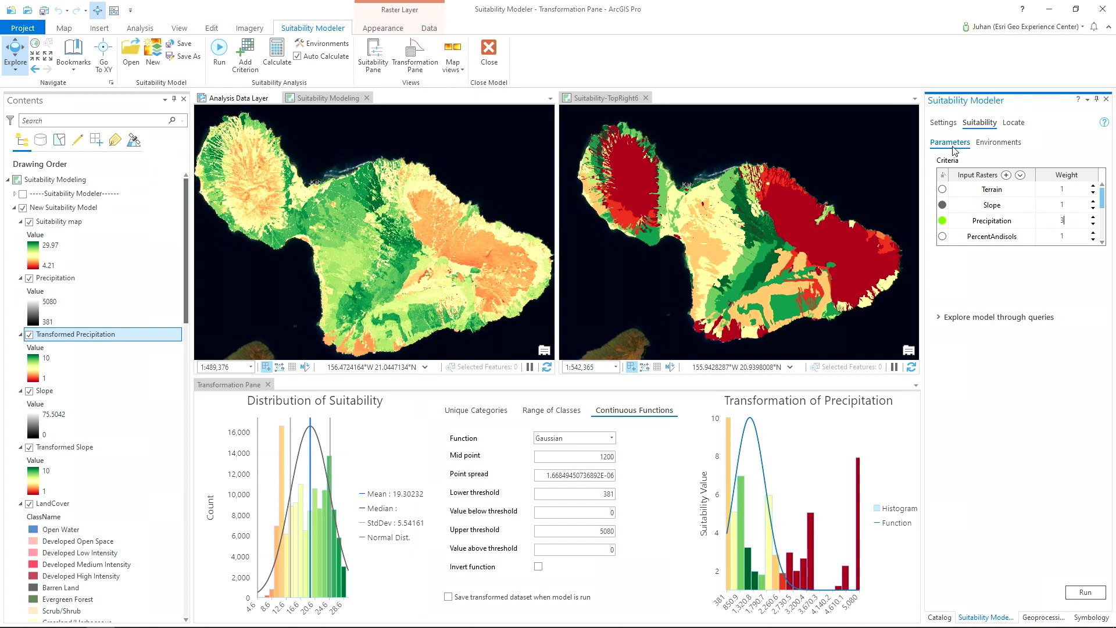
key("Return")
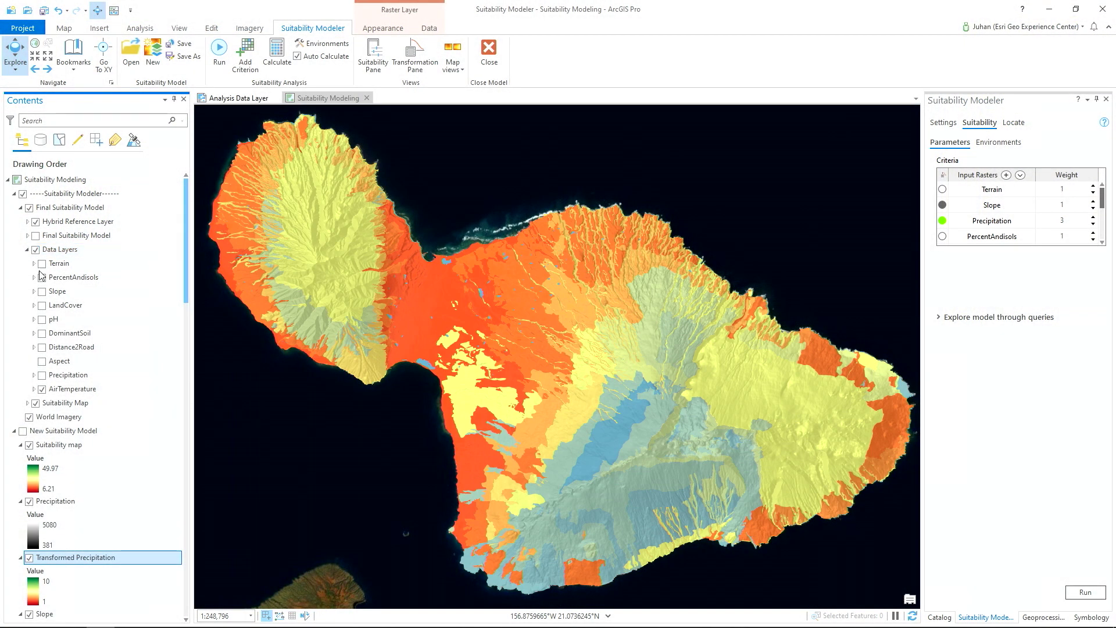
Display the DominantSoil, pH and Final Suitability Model layers, then show the Locate parameters
left_click(42, 333)
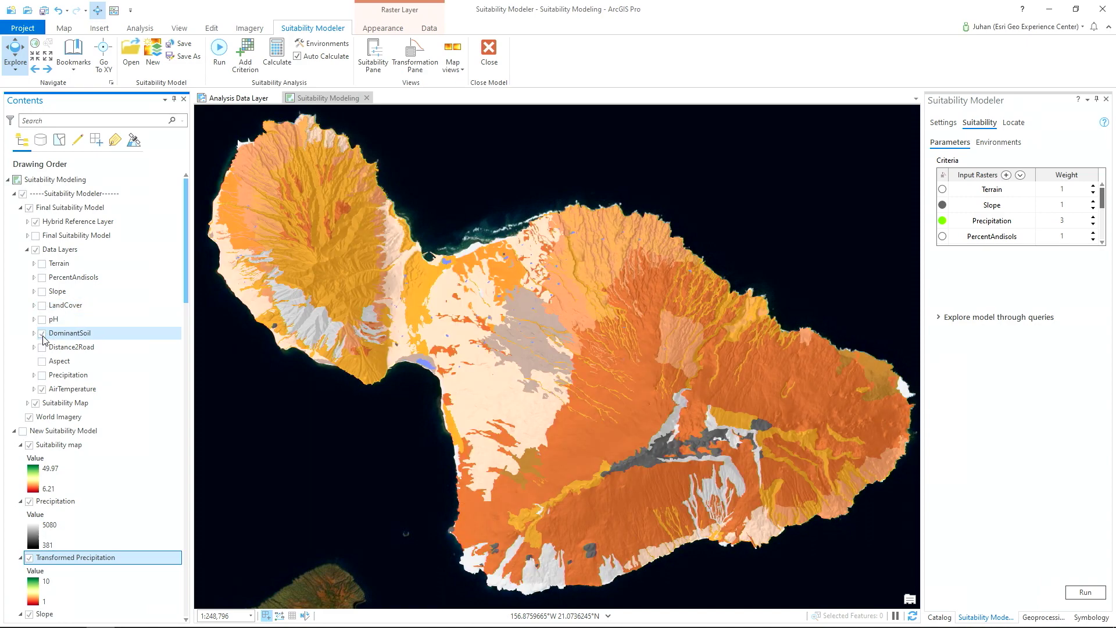
left_click(42, 321)
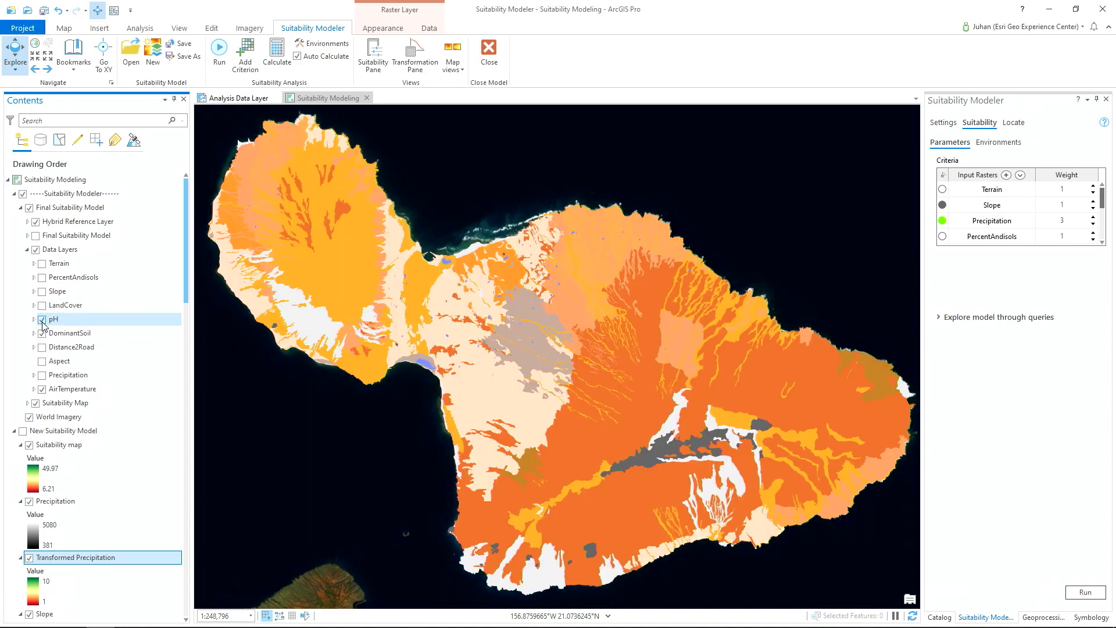
left_click(36, 236)
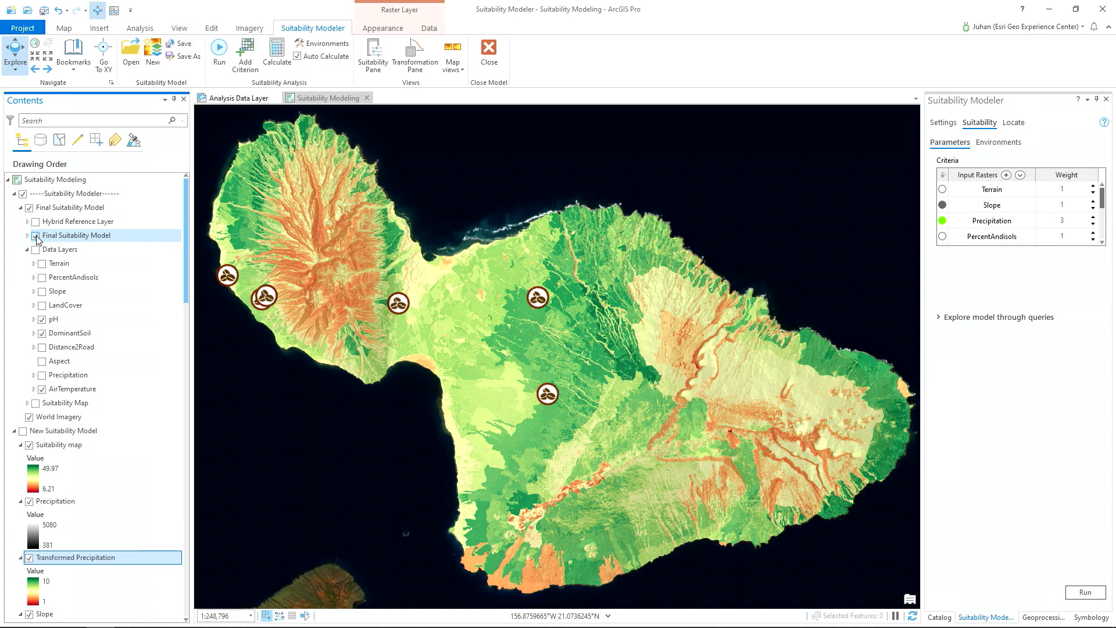
left_click(1013, 124)
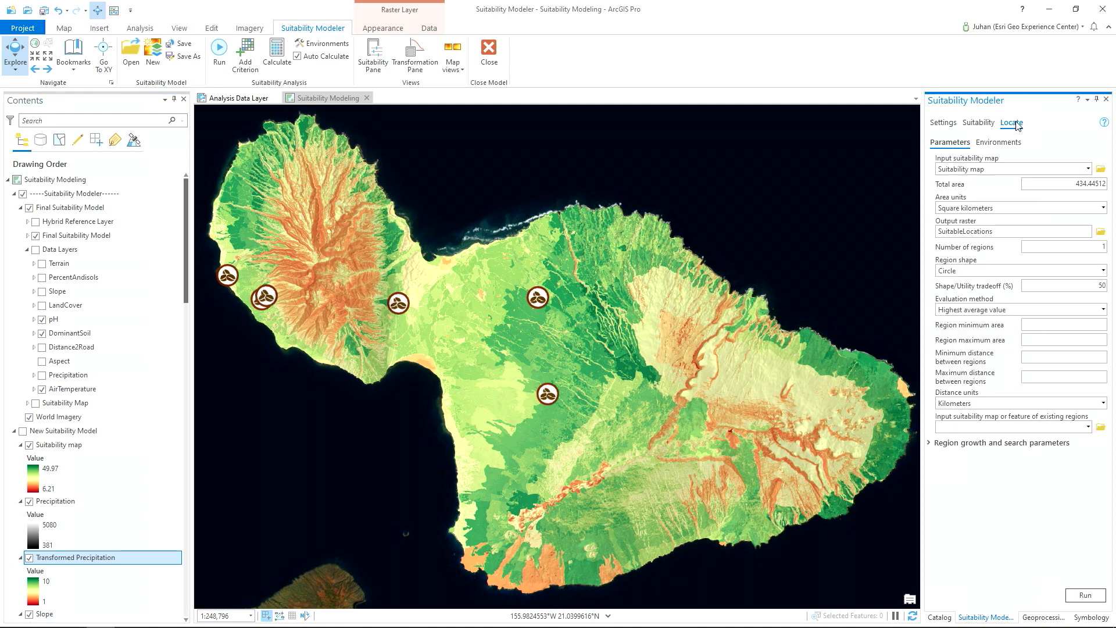
Set region locating to 640 acres total split into 2 regions
left_click(1103, 207)
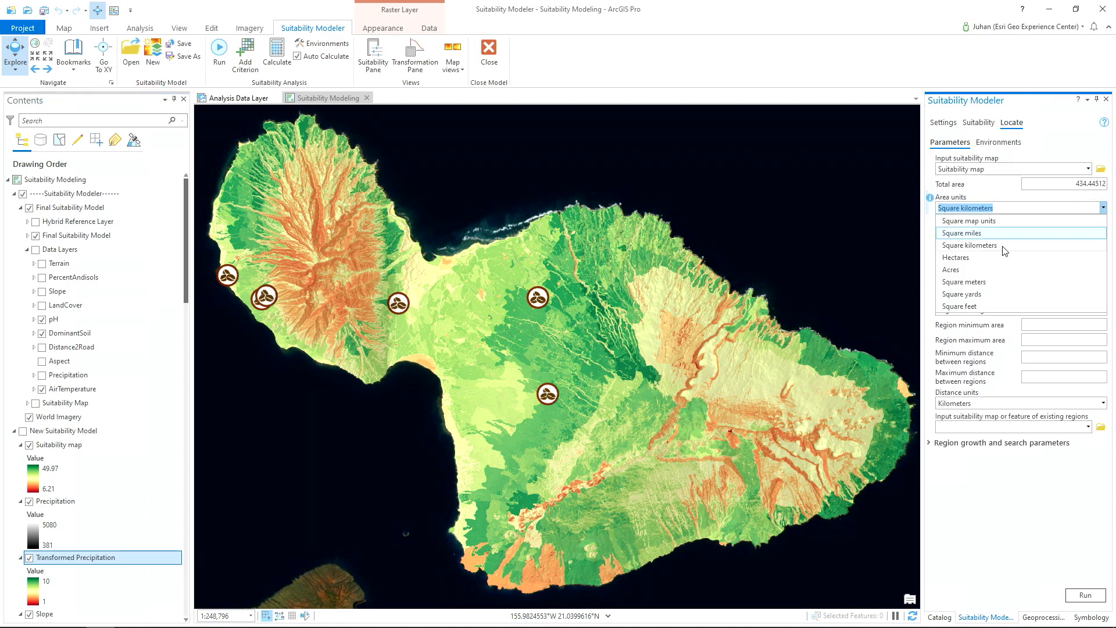
left_click(1022, 273)
double_click(1064, 183)
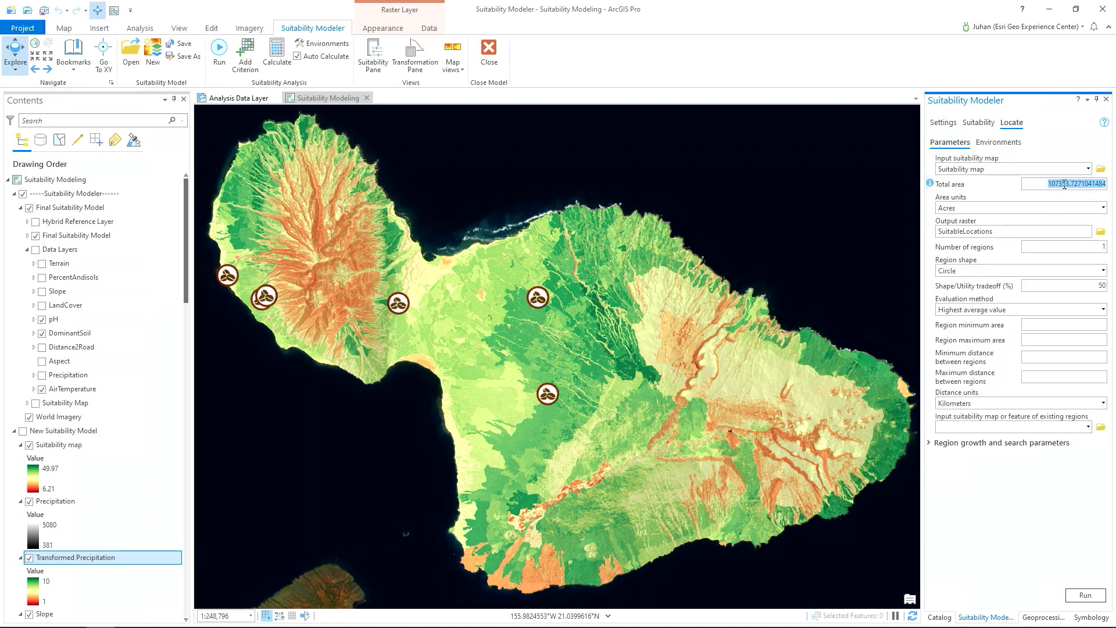
type("640")
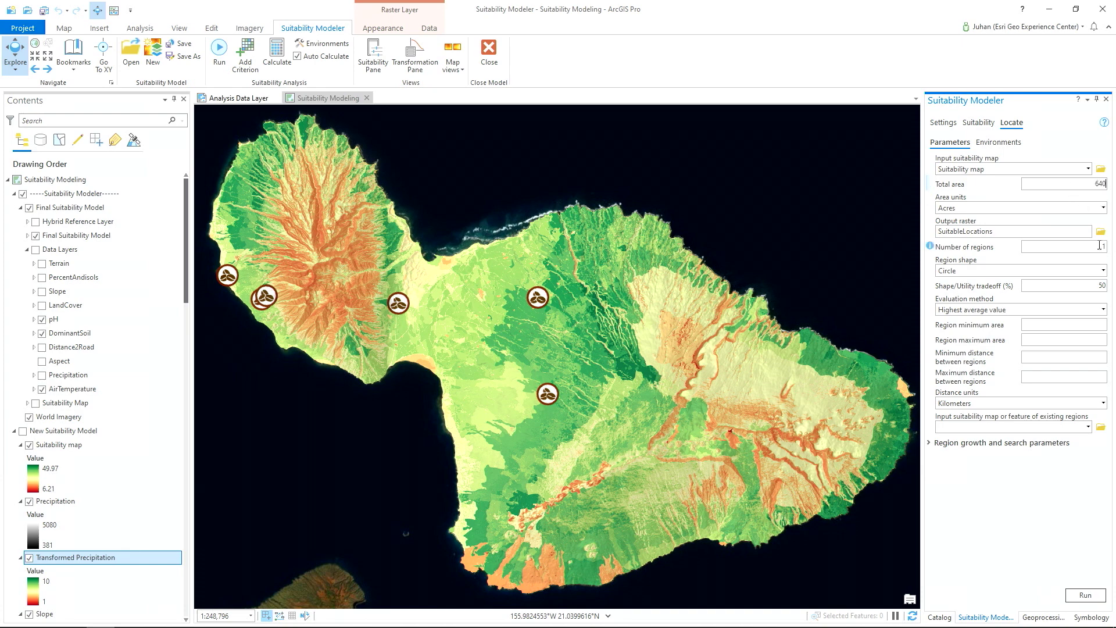
left_click(1103, 245)
type("2")
Zoom in on the two located blue regions, then return to the wider island view
left_click_drag(615, 360, 658, 392)
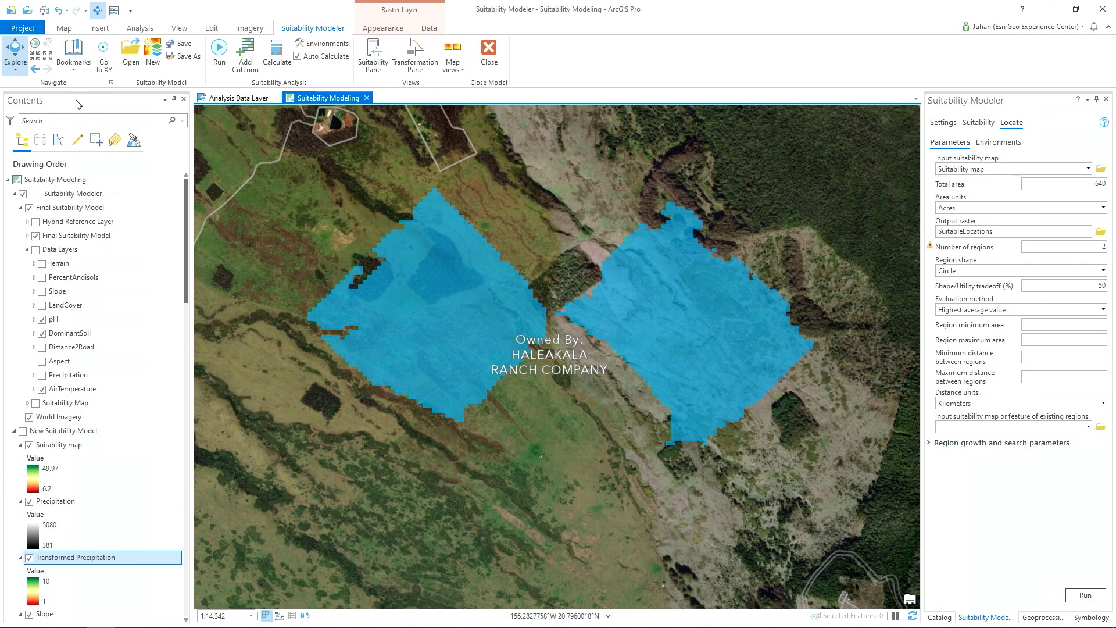
left_click(36, 69)
left_click(36, 69)
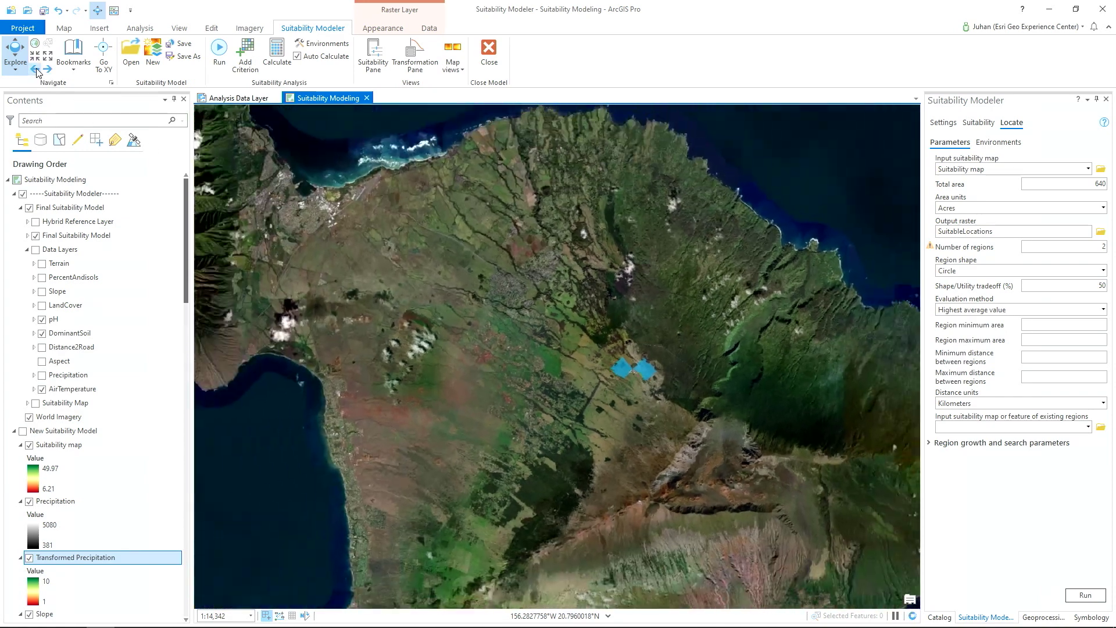